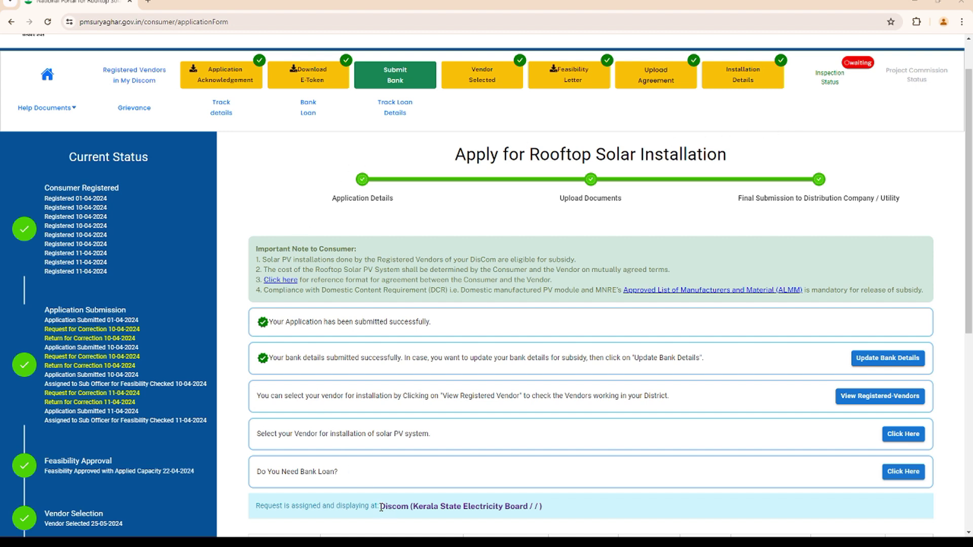
pyautogui.moveTo(380, 506); pyautogui.dragTo(544, 504)
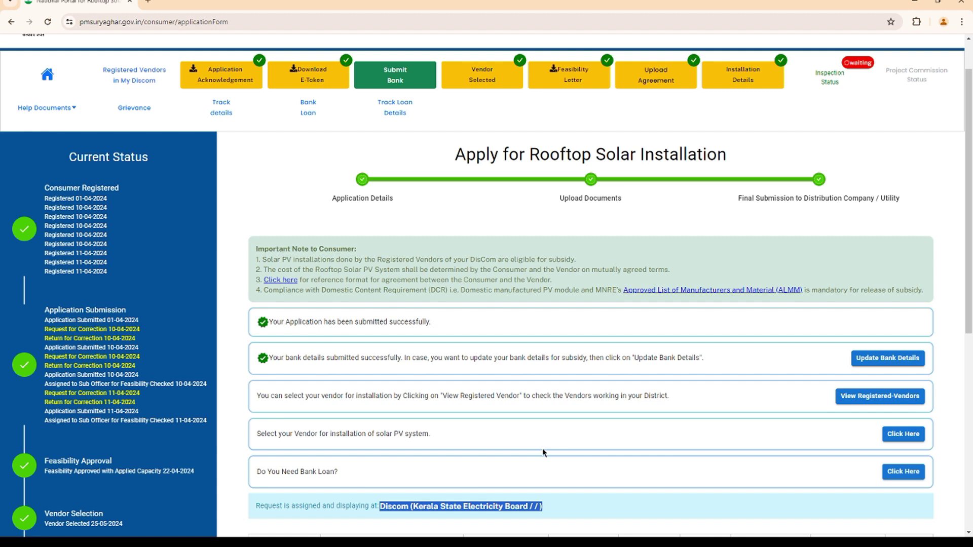
# Clear the Discom highlight and open the Contact Us page's blank Create Ticket form.
pyautogui.click(403, 507)
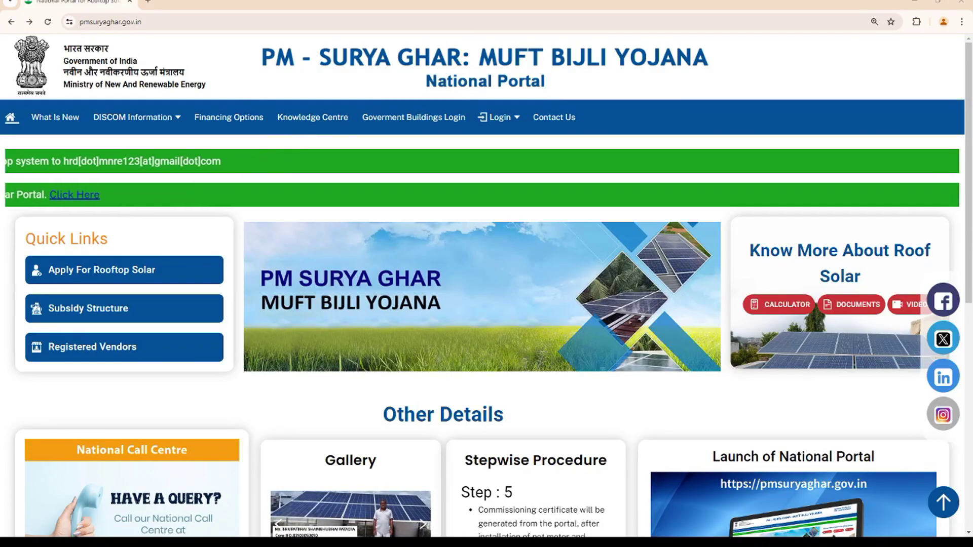
pyautogui.click(555, 125)
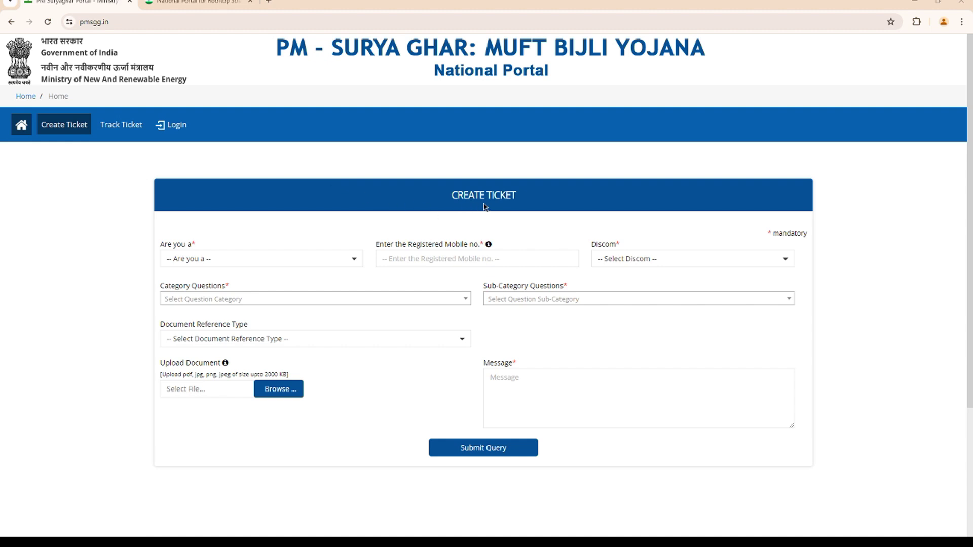
# Select Consumer as the requester type and enter the registered mobile number.
pyautogui.click(353, 261)
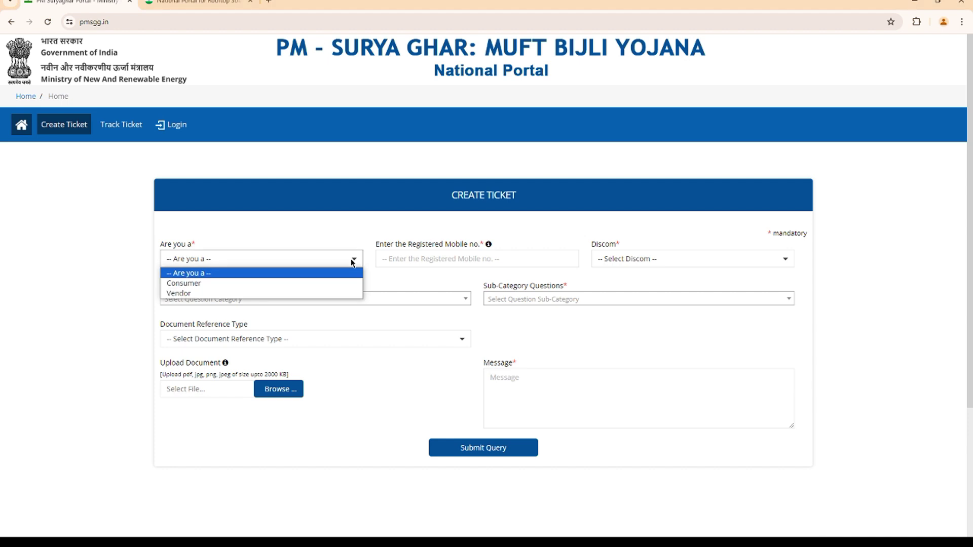
pyautogui.click(328, 283)
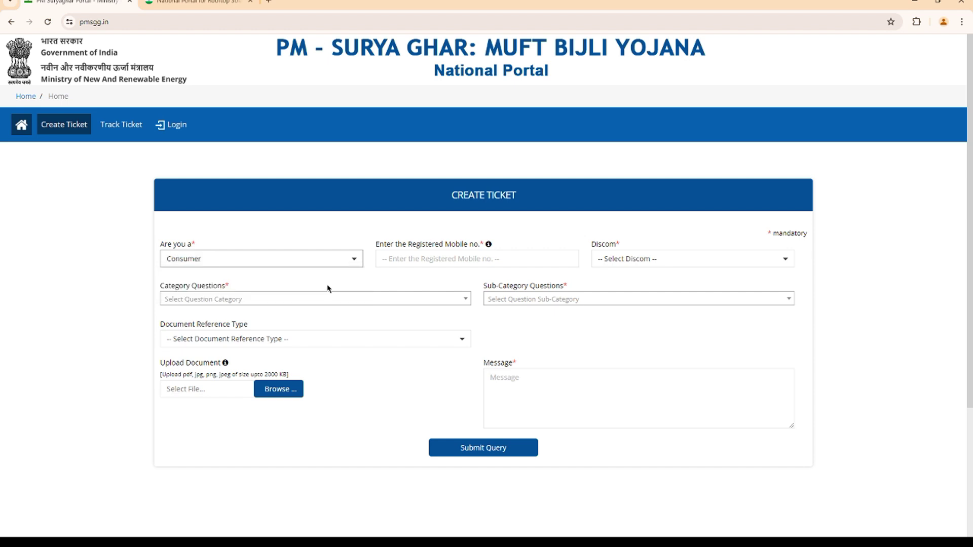
pyautogui.click(400, 261)
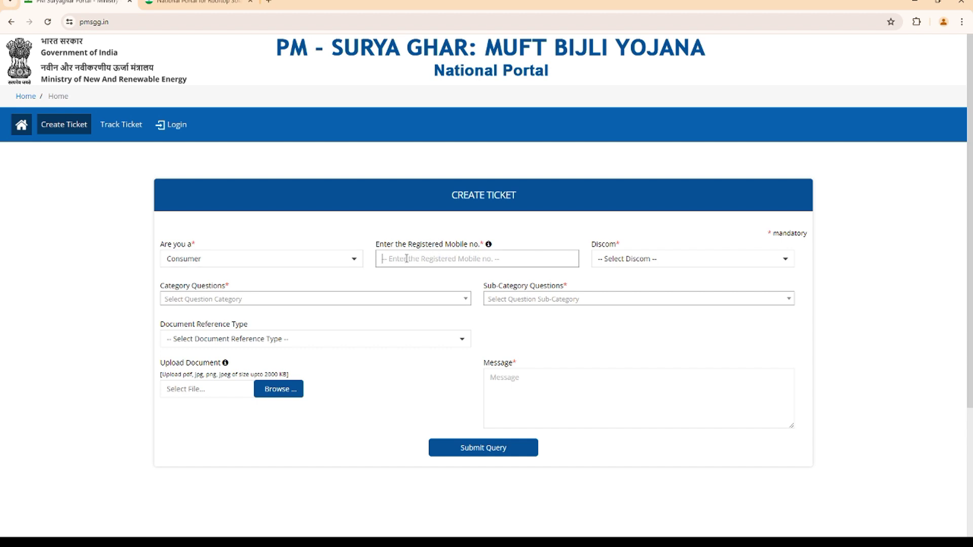
pyautogui.write('1234')
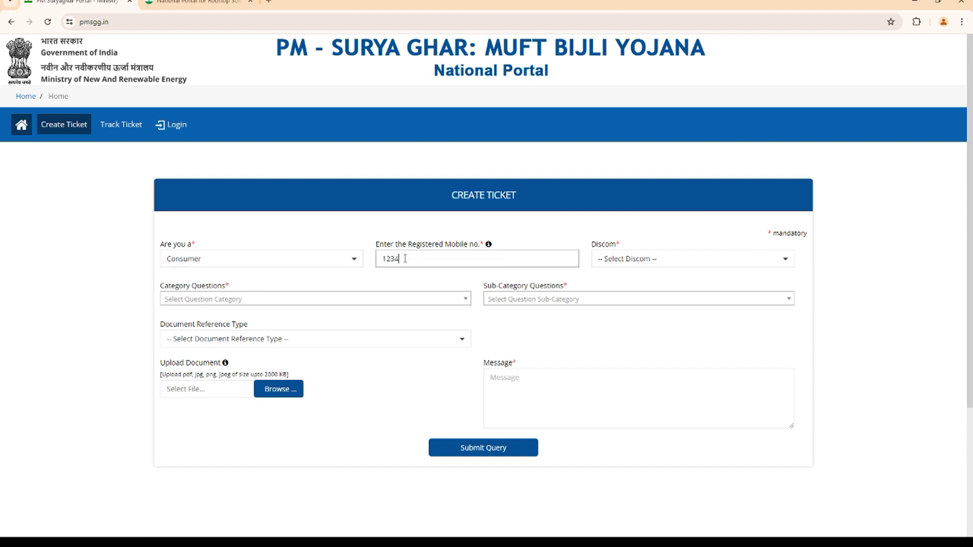
pyautogui.write('567890')
# Pick Kerala State Electricity Board from the Discom list.
pyautogui.click(620, 260)
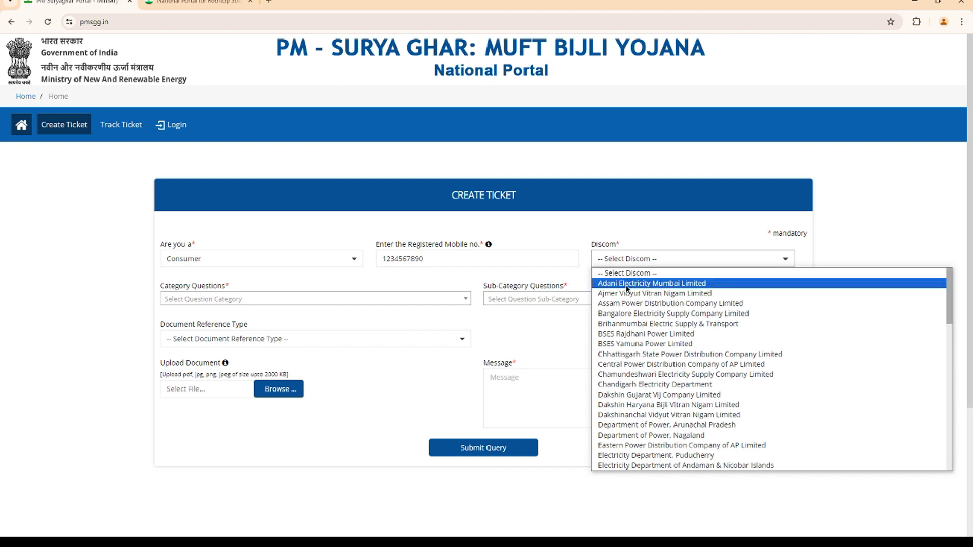
pyautogui.scroll(-4, 627, 388)
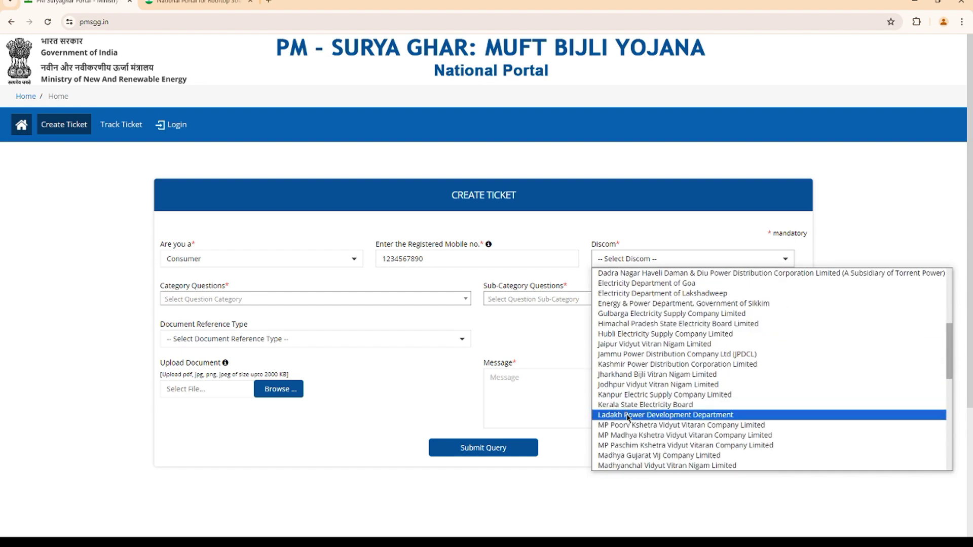
pyautogui.scroll(-3, 632, 405)
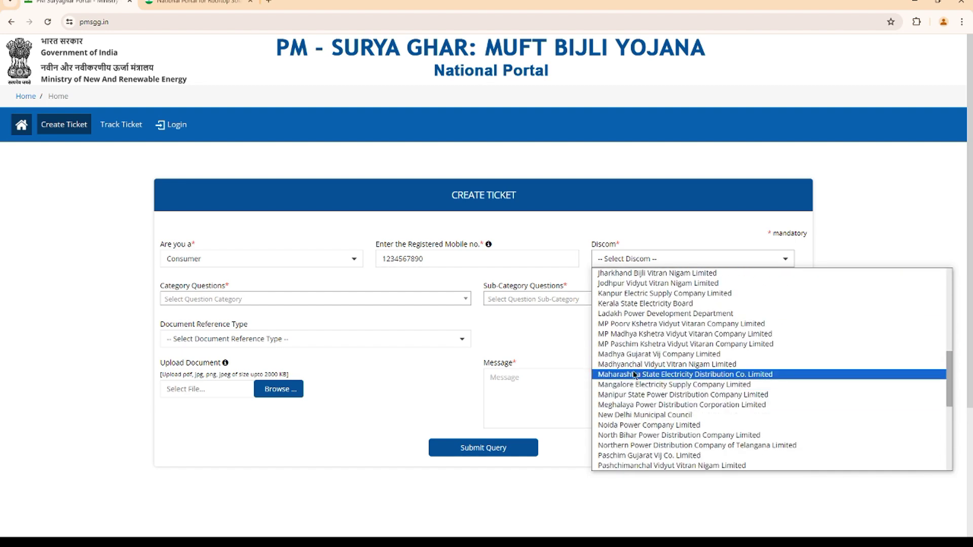
pyautogui.click(642, 304)
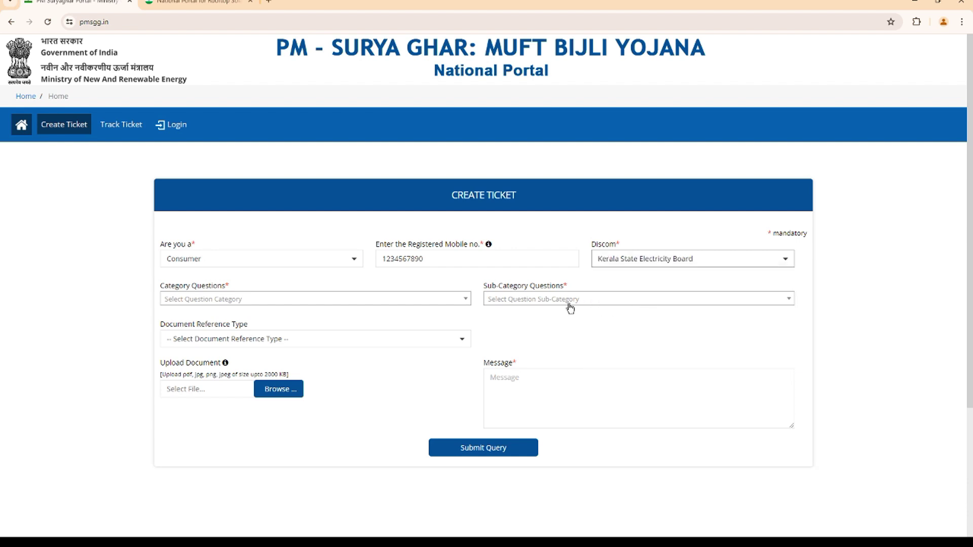
# Set category Inspection and the sub-category informing DisCom of plant completion for inspection.
pyautogui.click(238, 302)
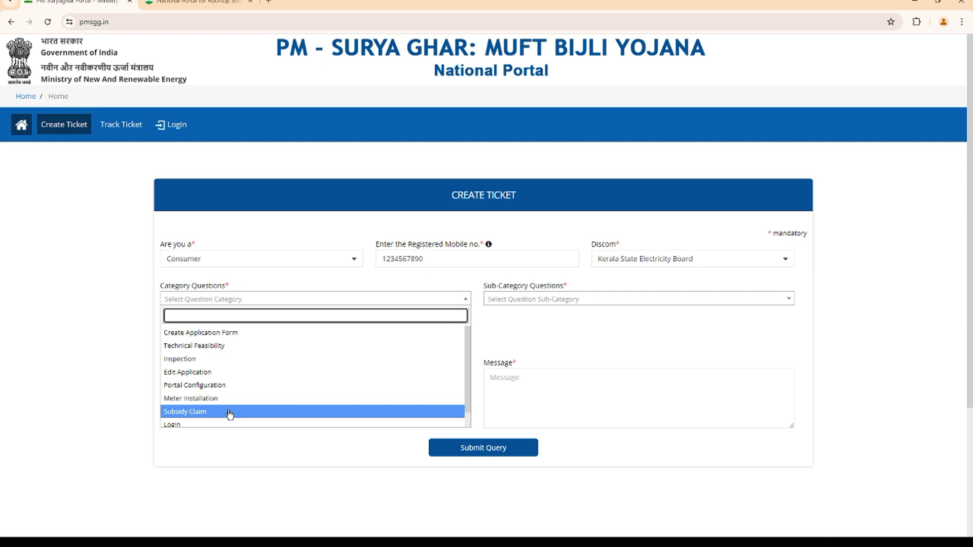
pyautogui.scroll(-1, 230, 413)
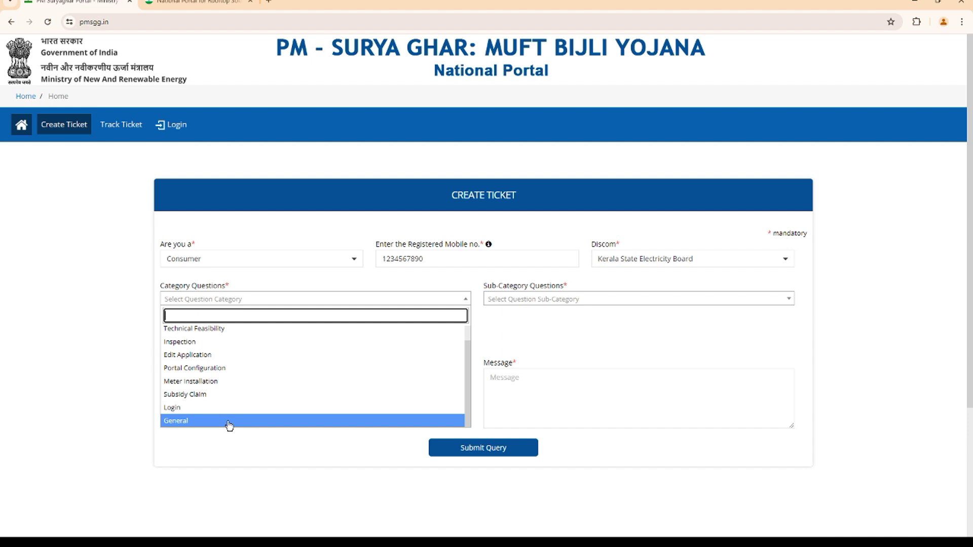
pyautogui.click(224, 342)
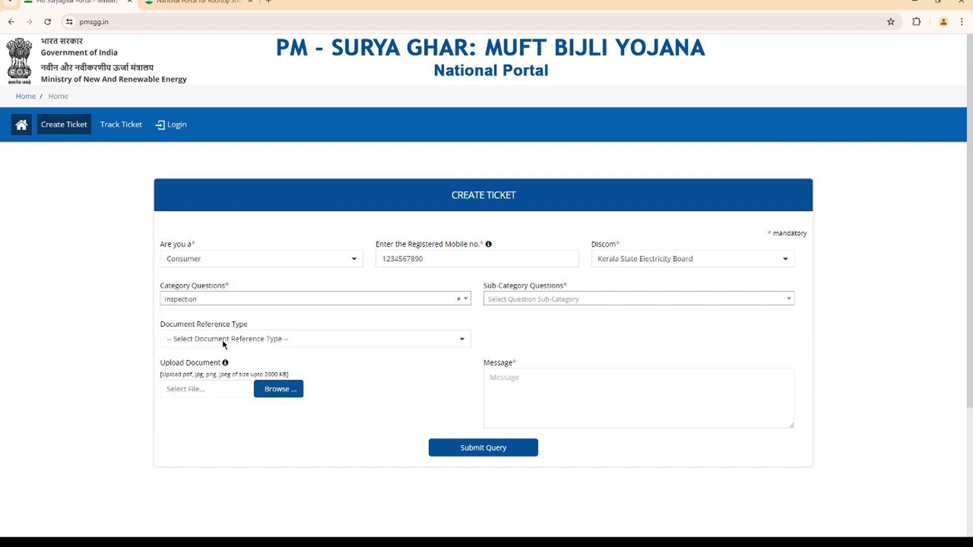
pyautogui.click(624, 303)
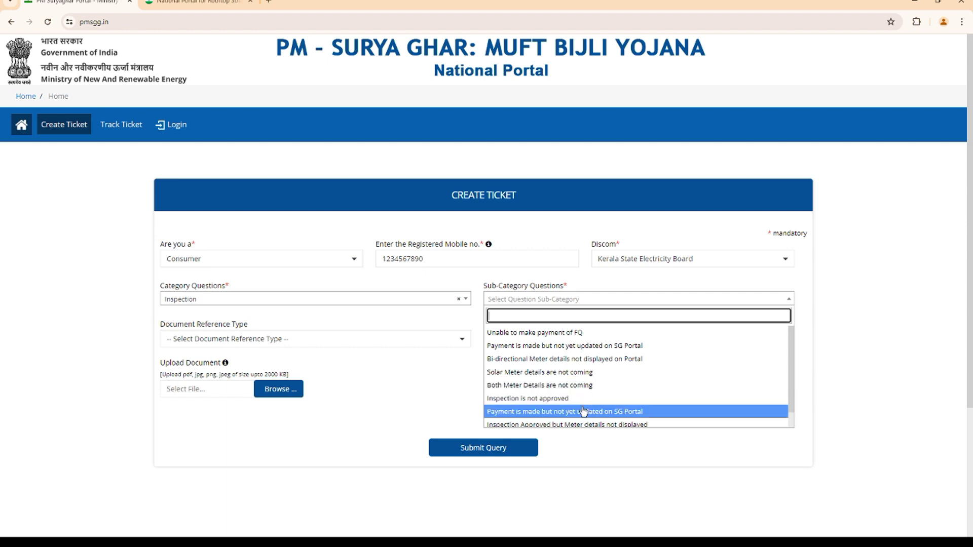
pyautogui.scroll(-1, 583, 426)
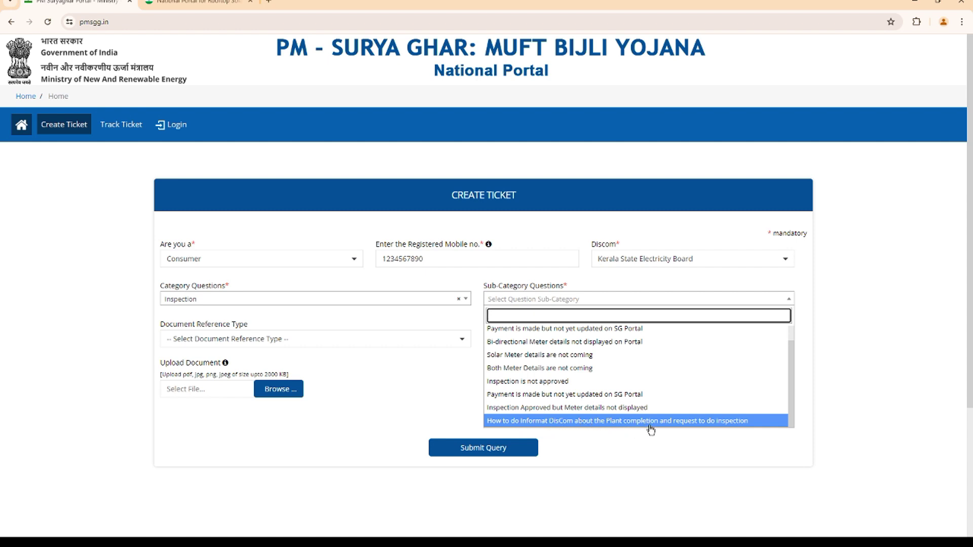
pyautogui.click(724, 423)
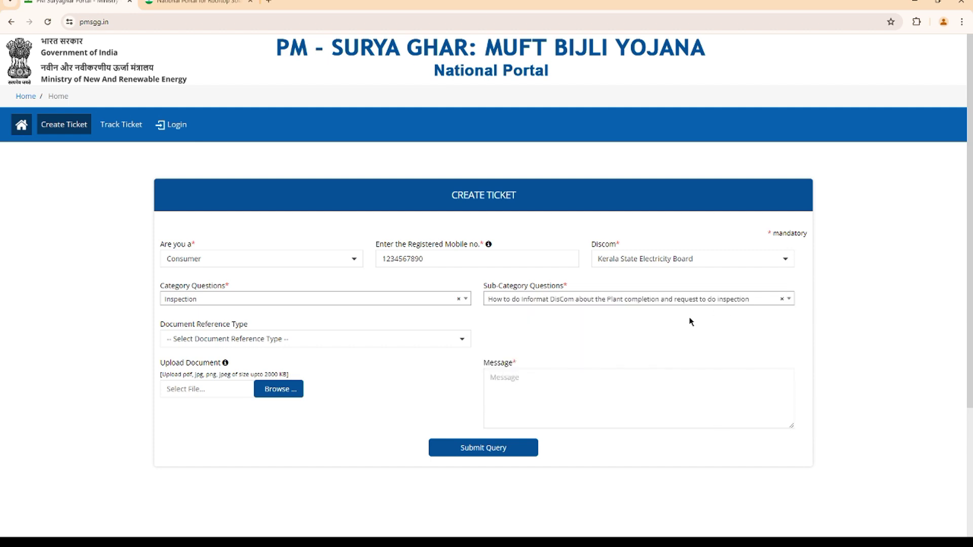
# Choose Consumer No as the document reference type and enter the consumer number.
pyautogui.click(381, 339)
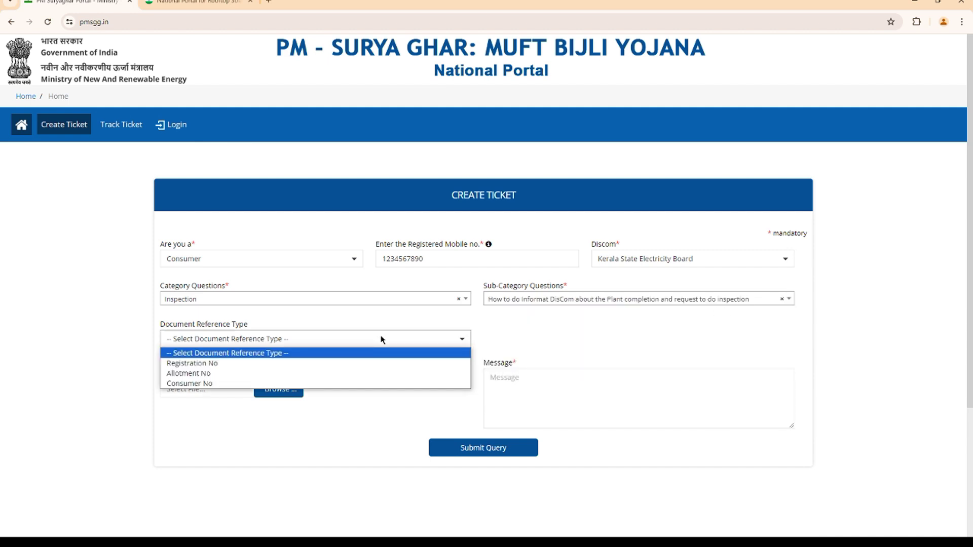
pyautogui.click(366, 384)
pyautogui.click(501, 339)
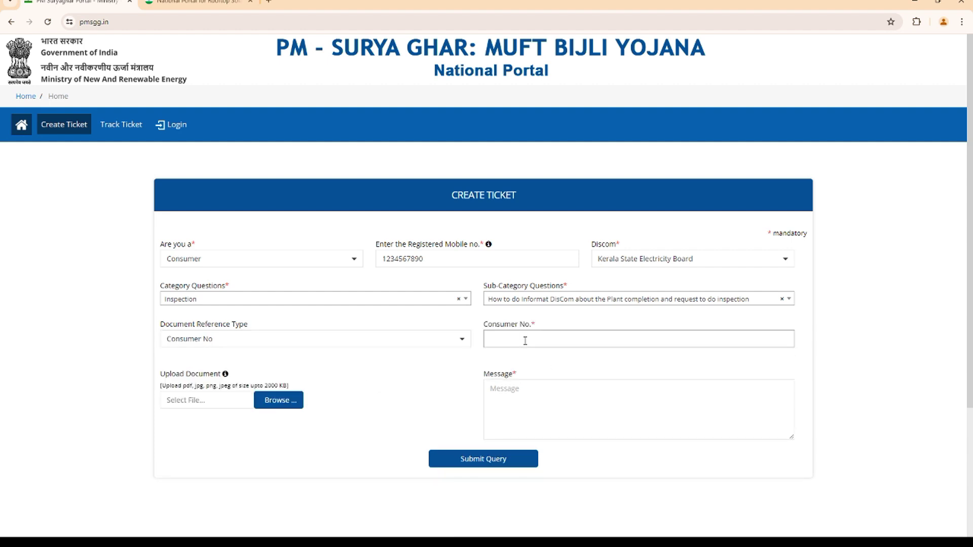
pyautogui.write('12345678')
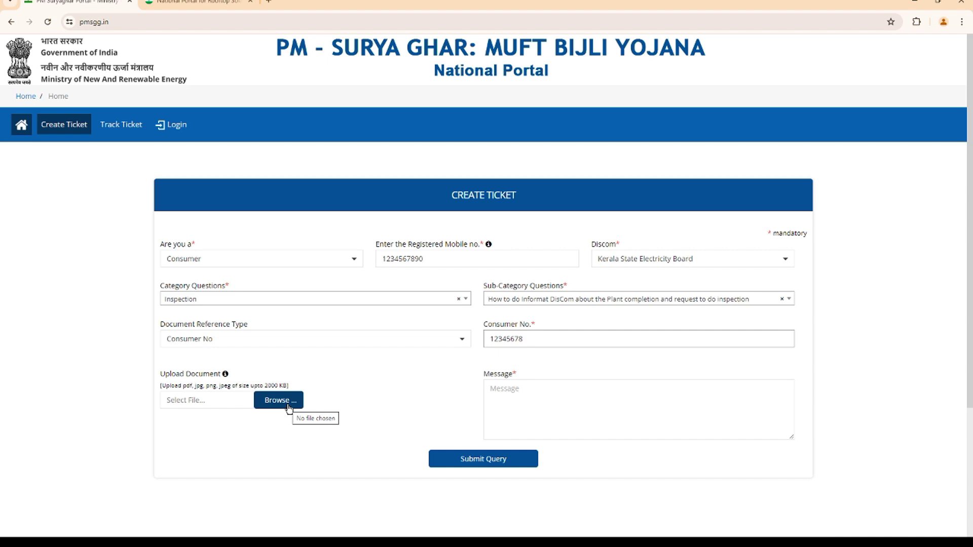
# Paste the complaint message: greeting, pending-inspection paragraph and the line about the KSEB officer.
pyautogui.click(523, 397)
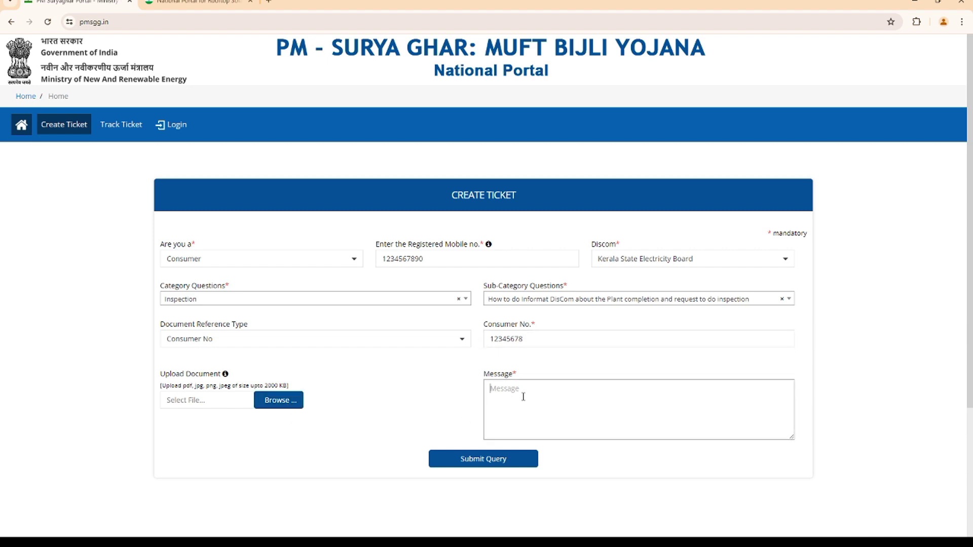
pyautogui.hotkey('ctrl', 'v')
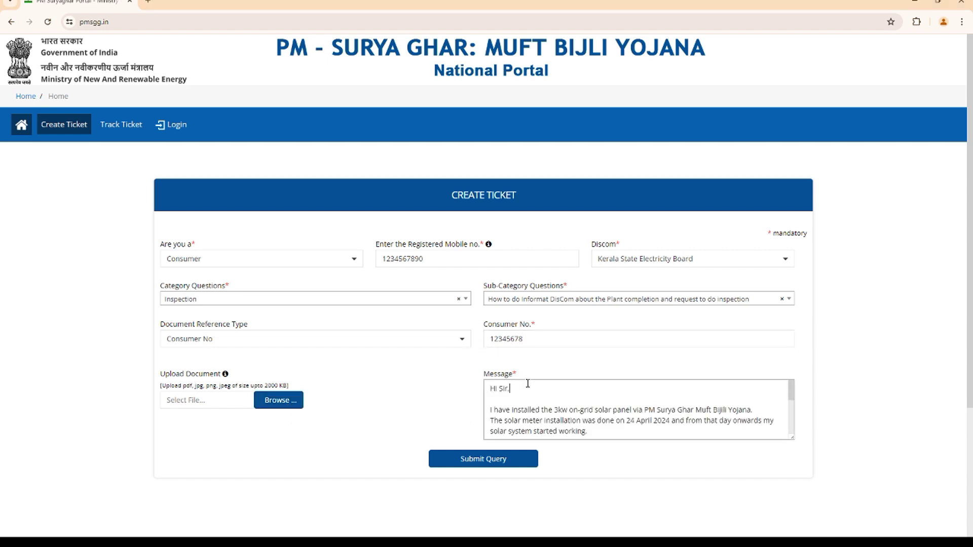
pyautogui.click(527, 384)
pyautogui.press('Return')
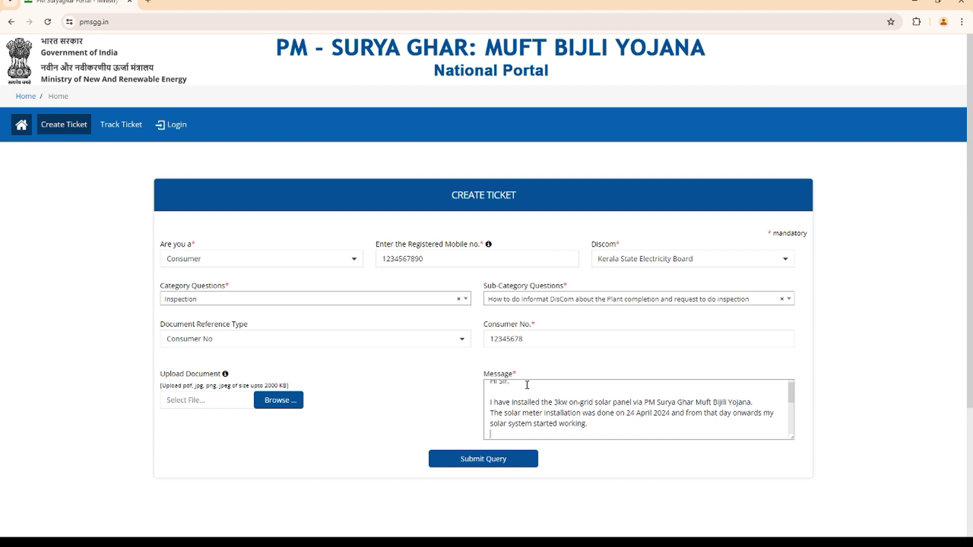
pyautogui.write('At present my application is still pending for "inspection waiting" in')
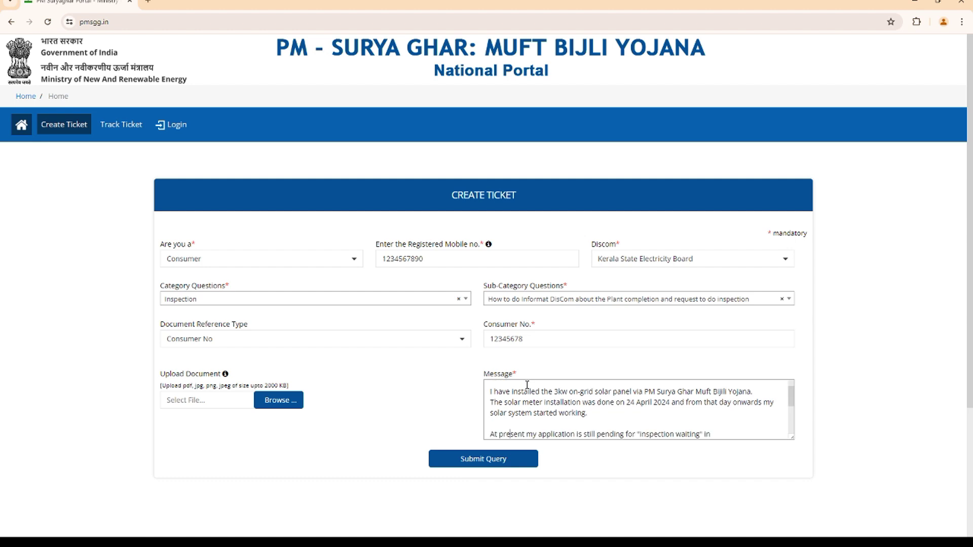
pyautogui.scroll(-1, 527, 385)
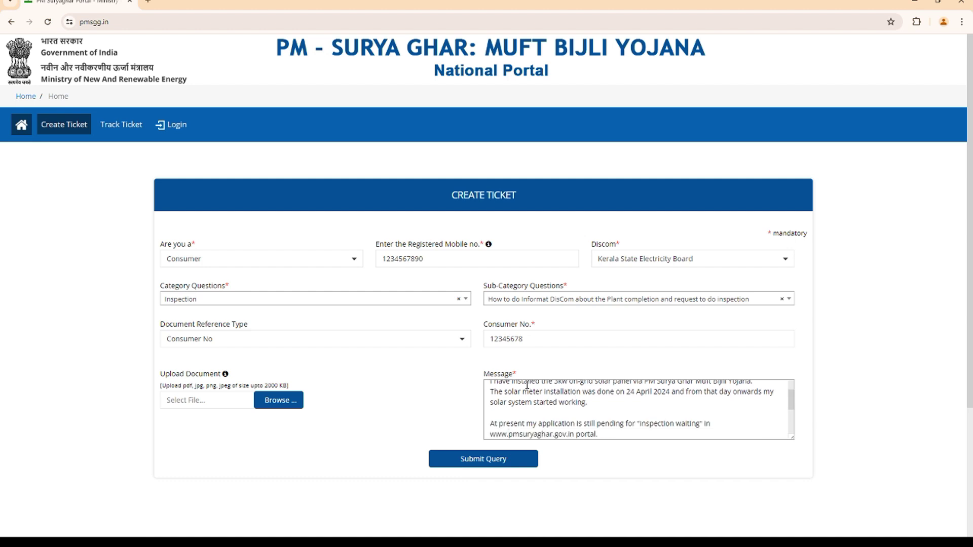
pyautogui.write('As per the KSEB officer my application is not listing on their side, so that they can')
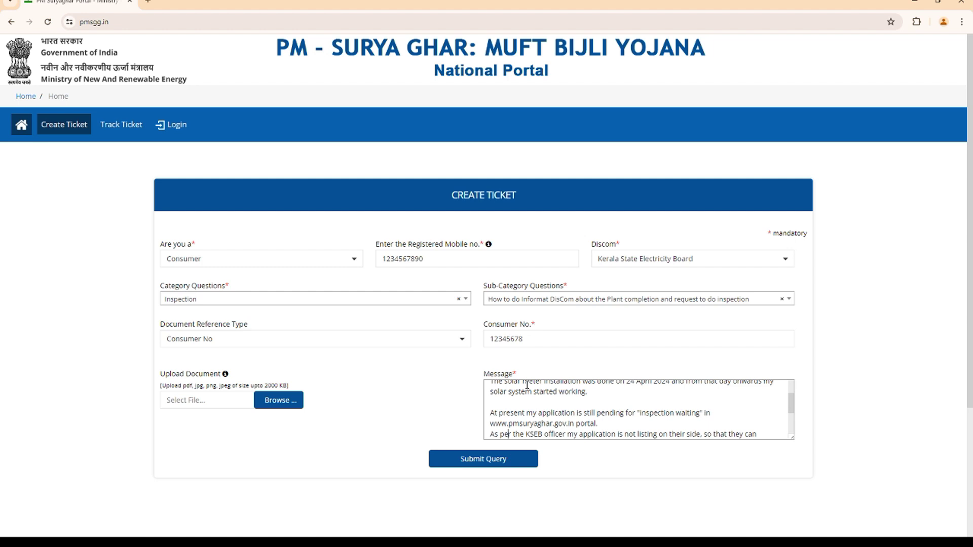
pyautogui.scroll(-1, 528, 386)
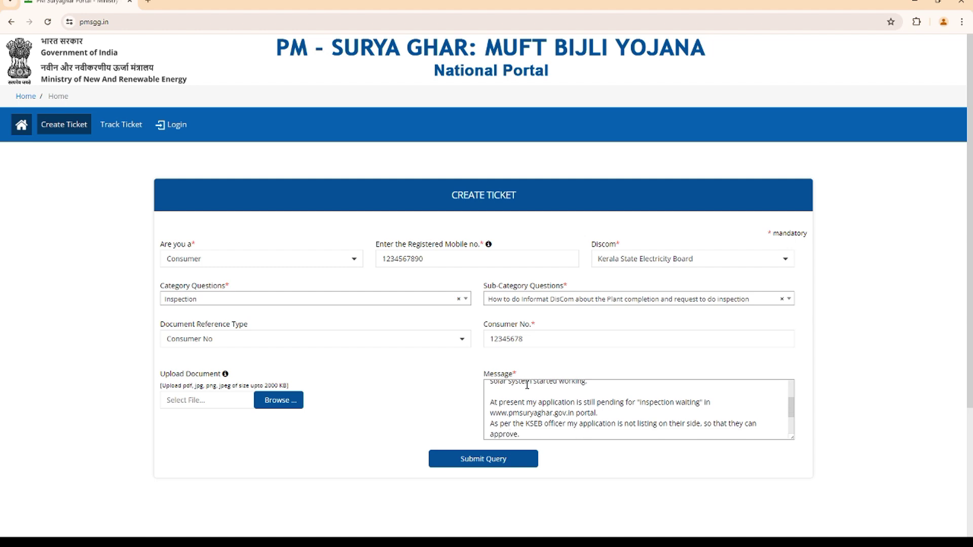
# Add the request to resolve the issue and a closing Thank You, then submit the query.
pyautogui.press('Return')
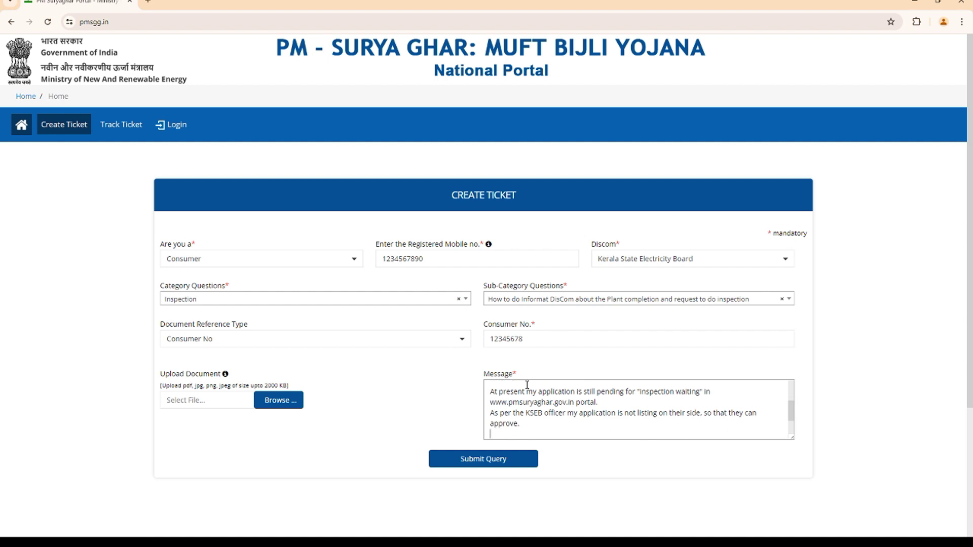
pyautogui.press('Return')
pyautogui.write('Kindly check and help to resolve the issue.')
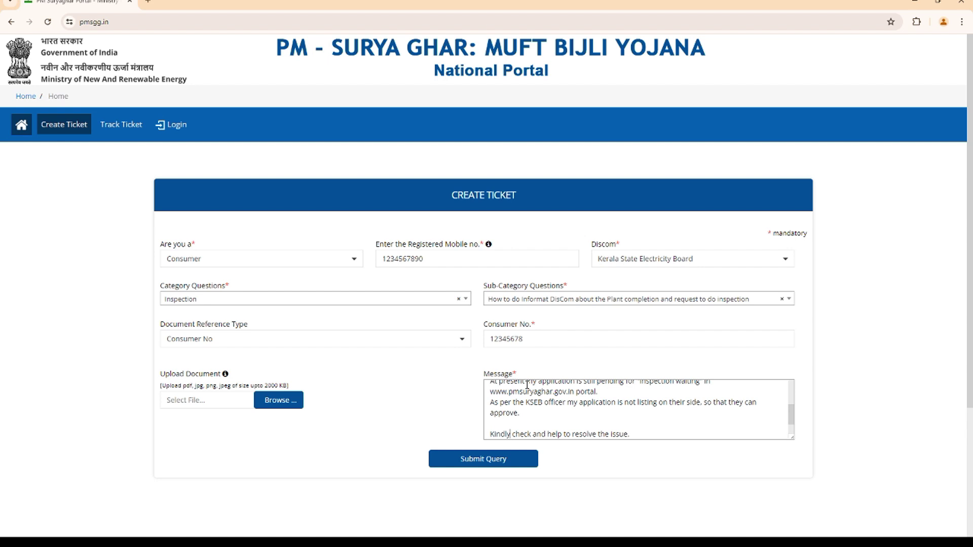
pyautogui.press('Return')
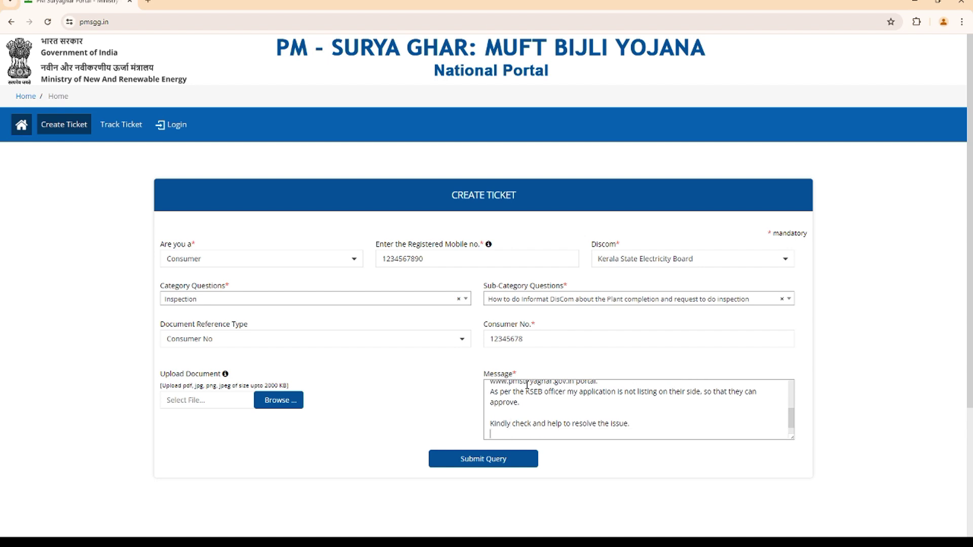
pyautogui.press('Return')
pyautogui.write('Thank You.')
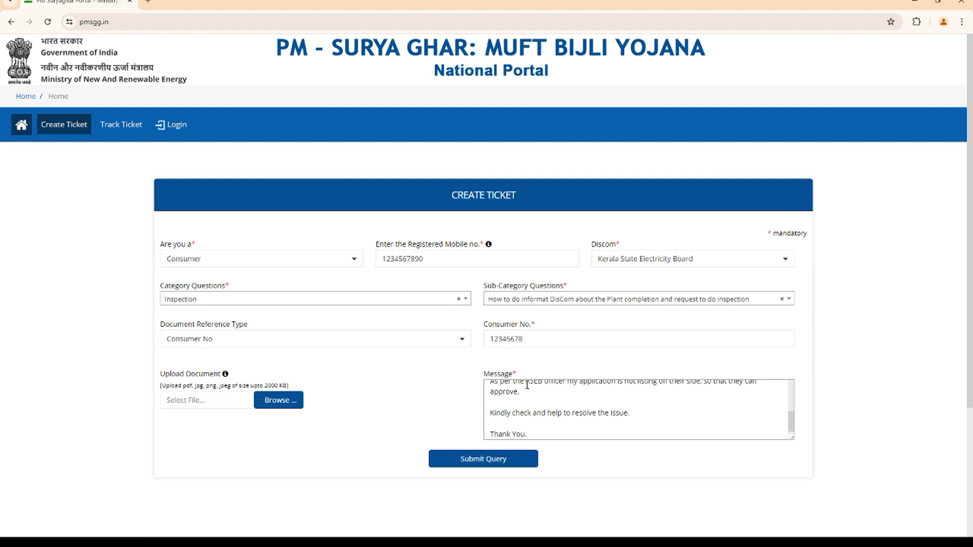
pyautogui.click(476, 459)
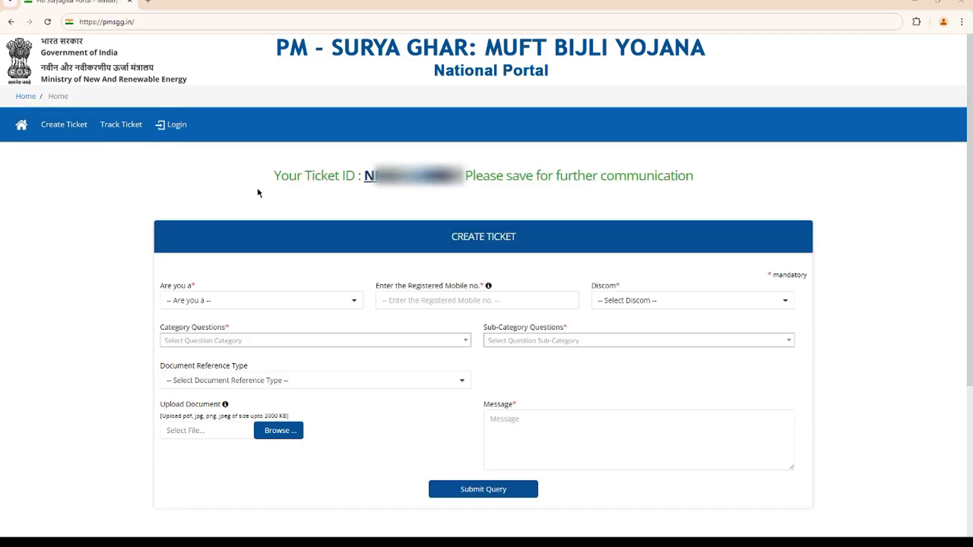